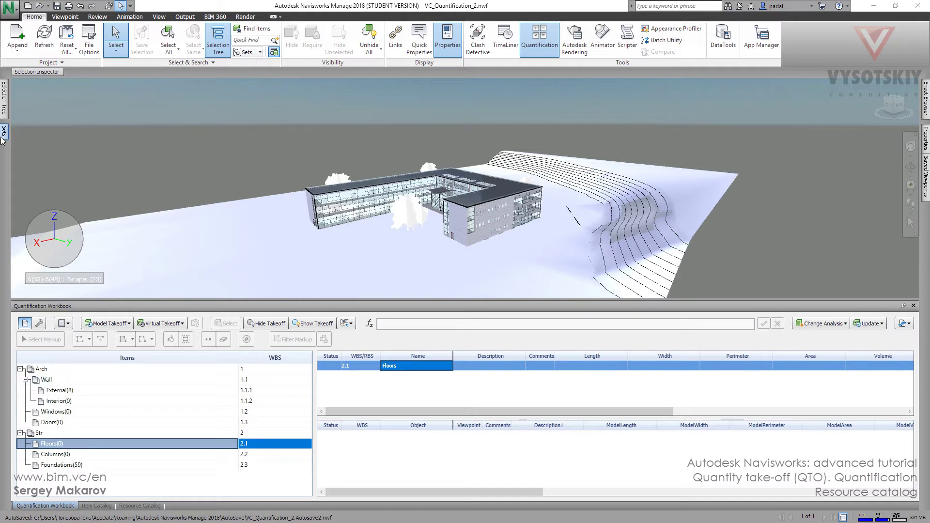
Step: Select the Concrete floors set and hide everything unselected, leaving only the floor slabs
mouse_move(5, 138)
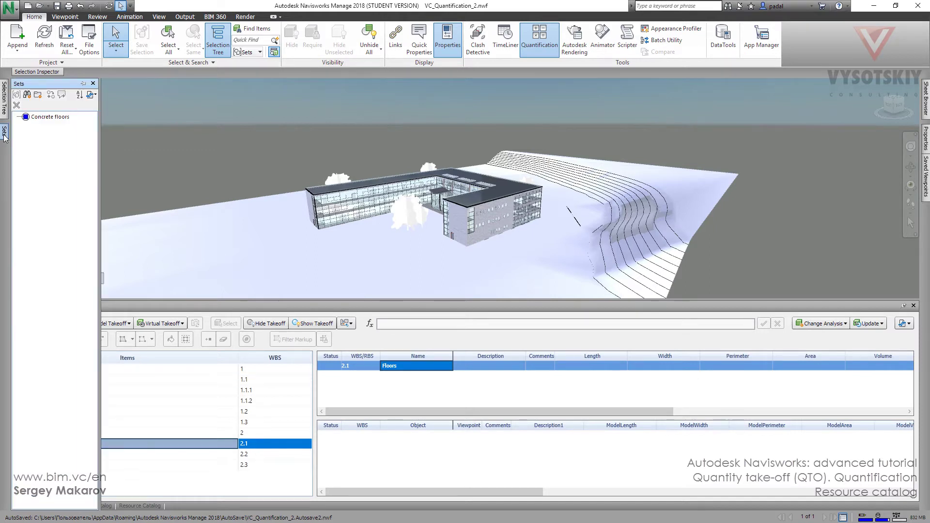
click(47, 117)
click(345, 42)
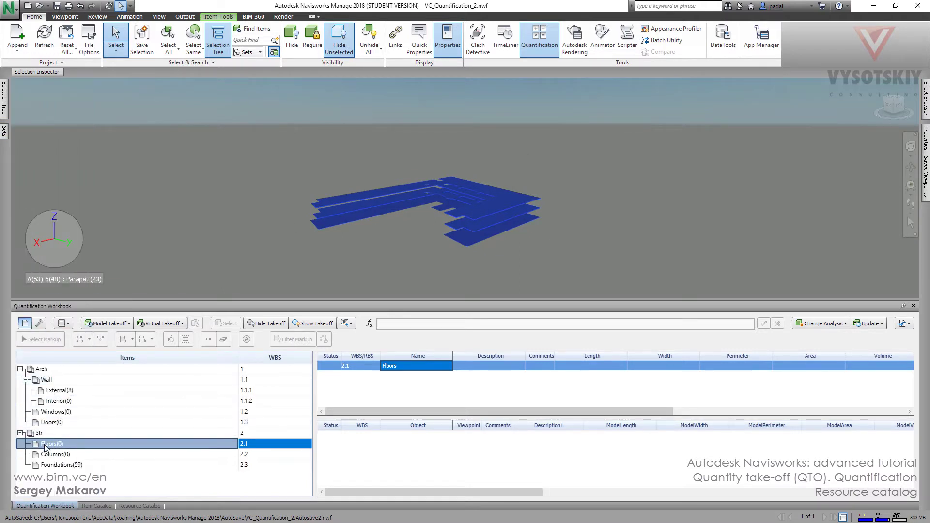
Step: Take off the selected slabs under Floors as items 2.1.1–2.1.3, totalling 4 866.280 m²
right_click(44, 446)
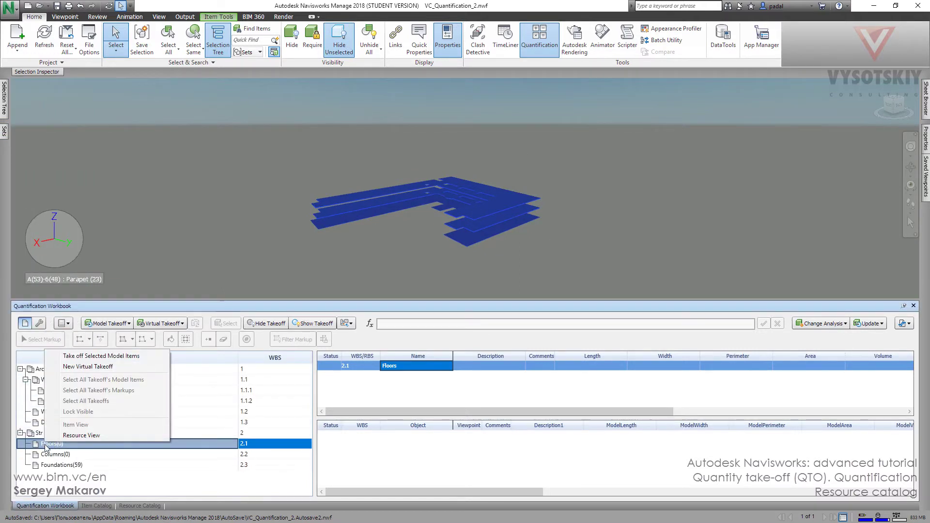
click(91, 359)
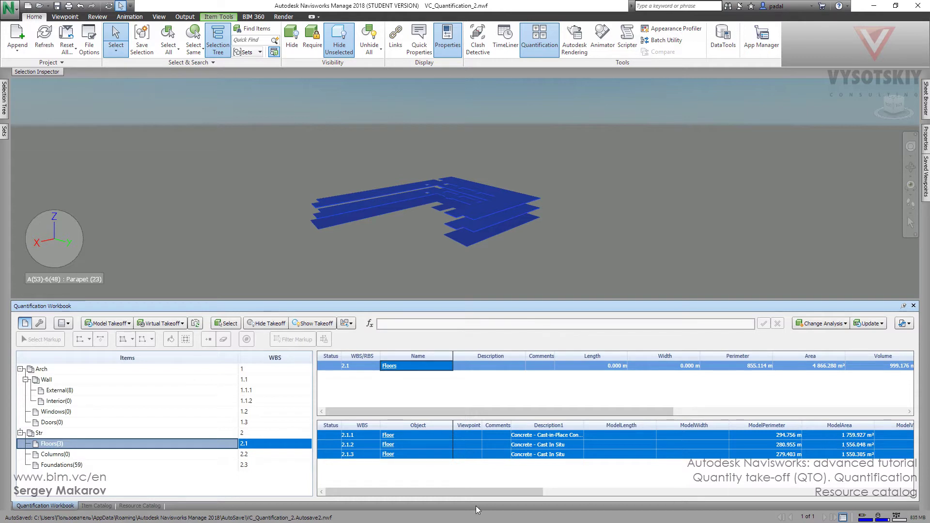
Step: Deselect the slabs, then zoom, orbit and pan to view them from below and edge-on
click(583, 250)
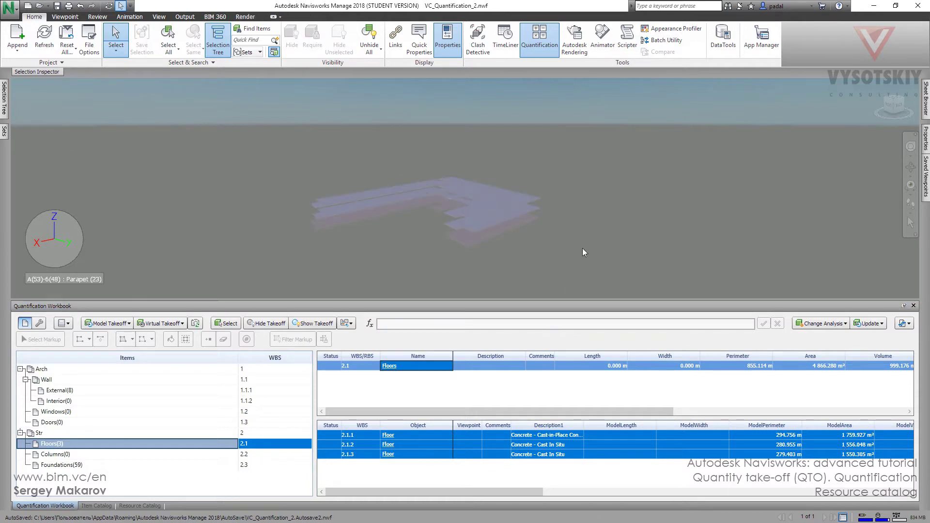
scroll(547, 240, up, 5)
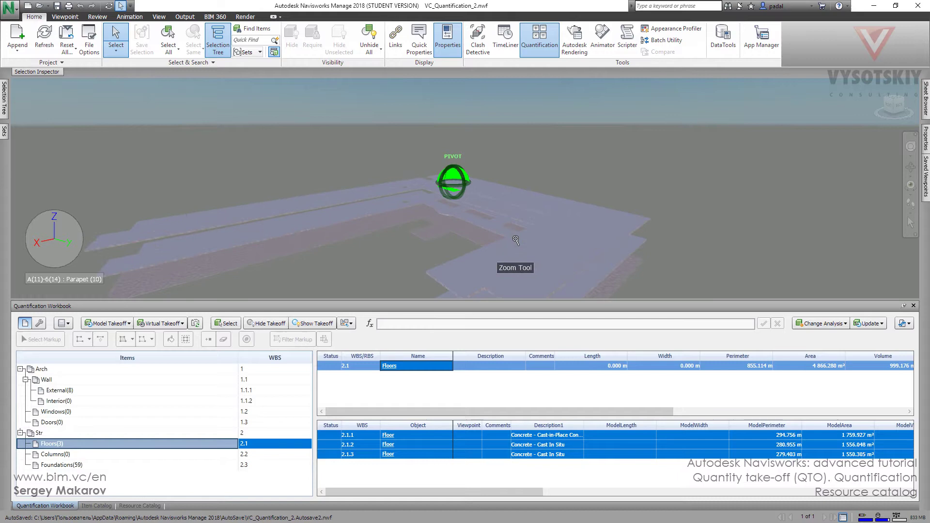
scroll(514, 238, up, 5)
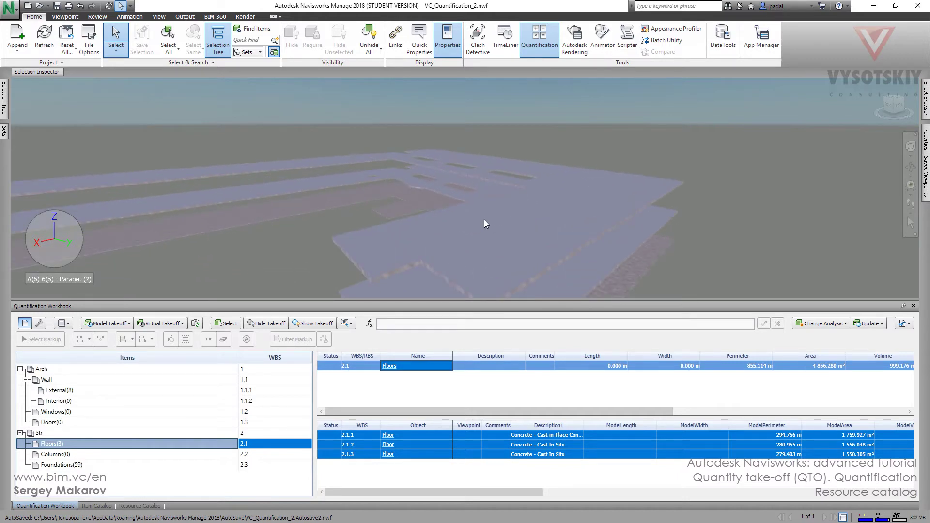
mouse_move(485, 220)
shift+middle_down()
mouse_move(509, 222)
mouse_move(503, 230)
mouse_move(502, 208)
mouse_move(500, 225)
mouse_move(484, 233)
shift+middle_up()
scroll(465, 218, up, 3)
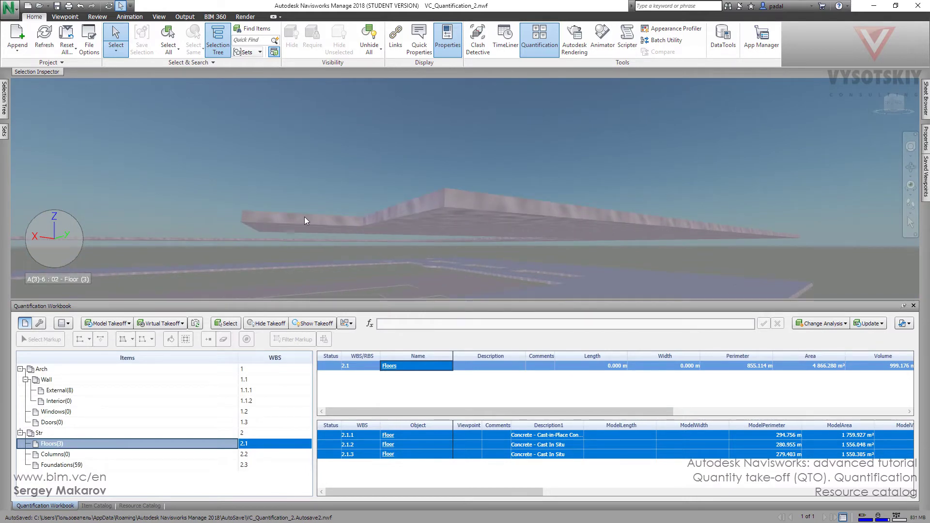
shift+middle_drag(266, 221, 447, 231)
middle_drag(545, 194, 491, 213)
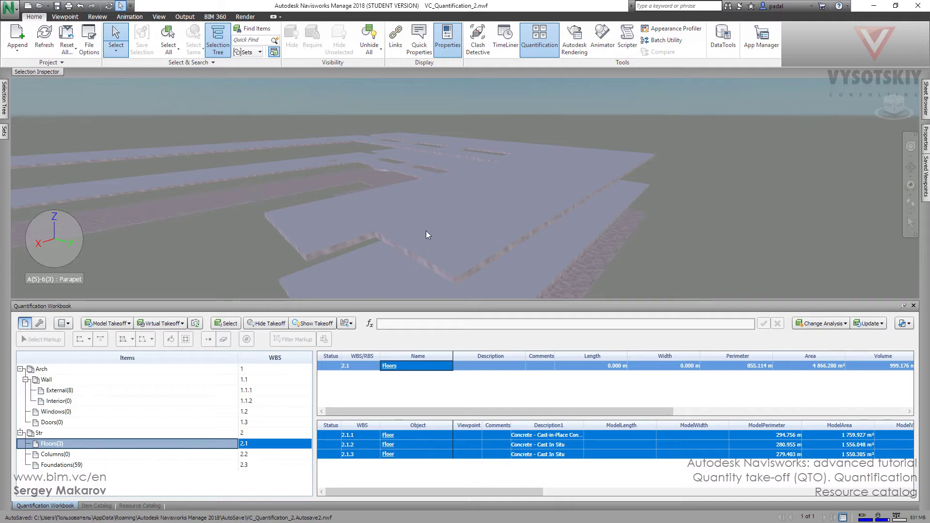
Step: Create a resource group named 'Desk' (RBS 1) in the Resource Catalog
click(141, 506)
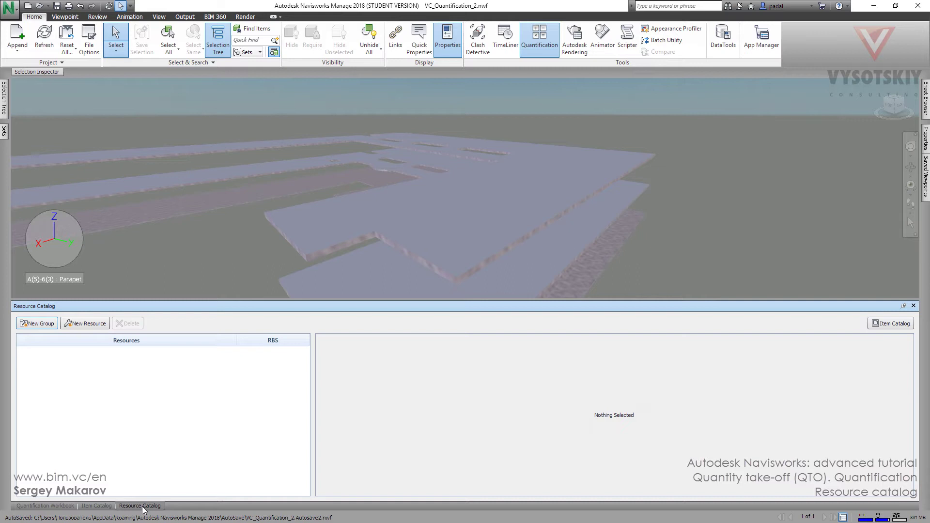
click(39, 327)
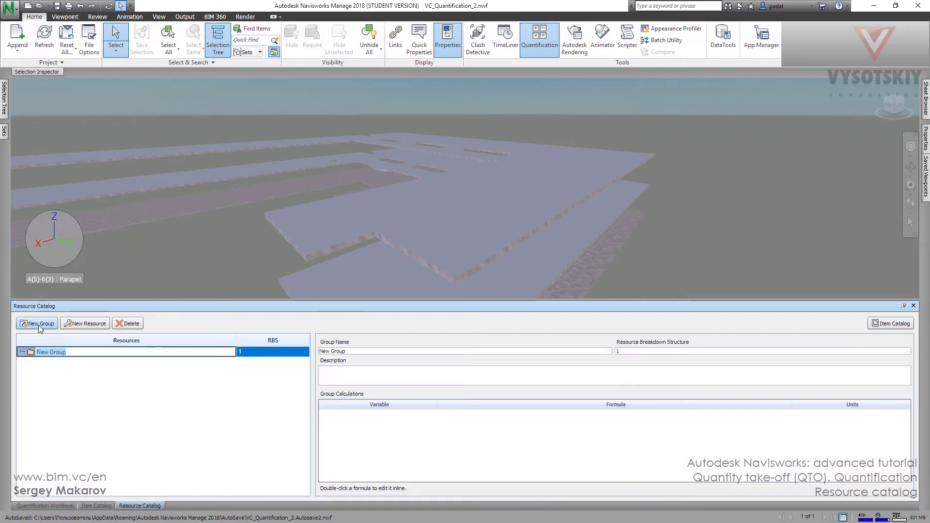
text(F)
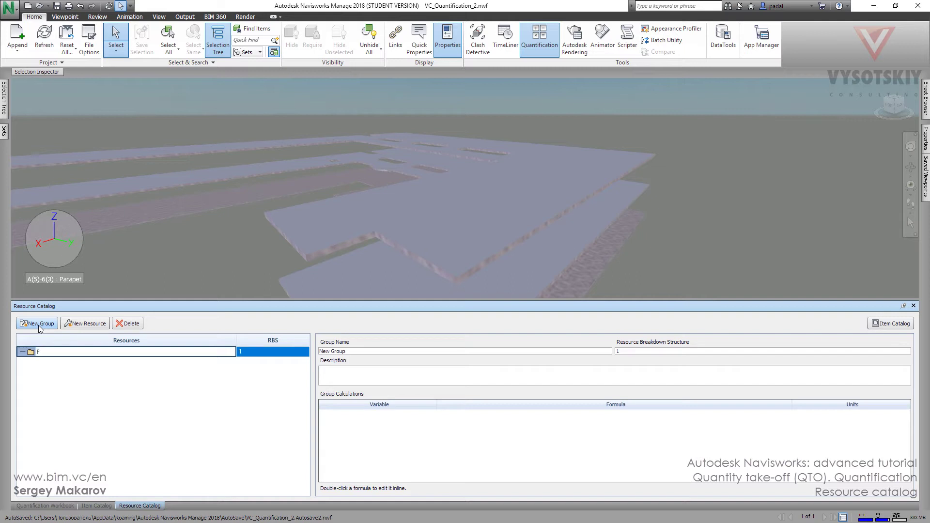
text(l)
key(BackSpace)
key(BackSpace)
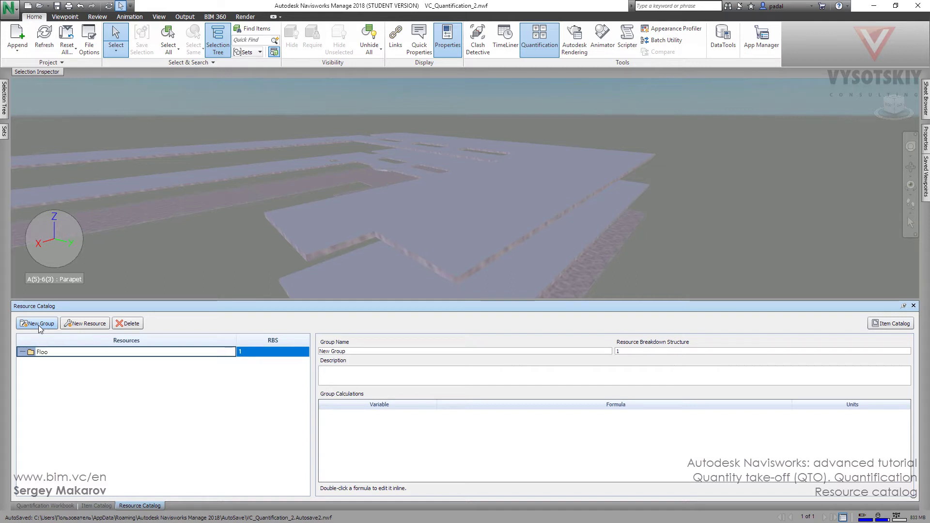
key(BackSpace)
text(Desk)
key(Return)
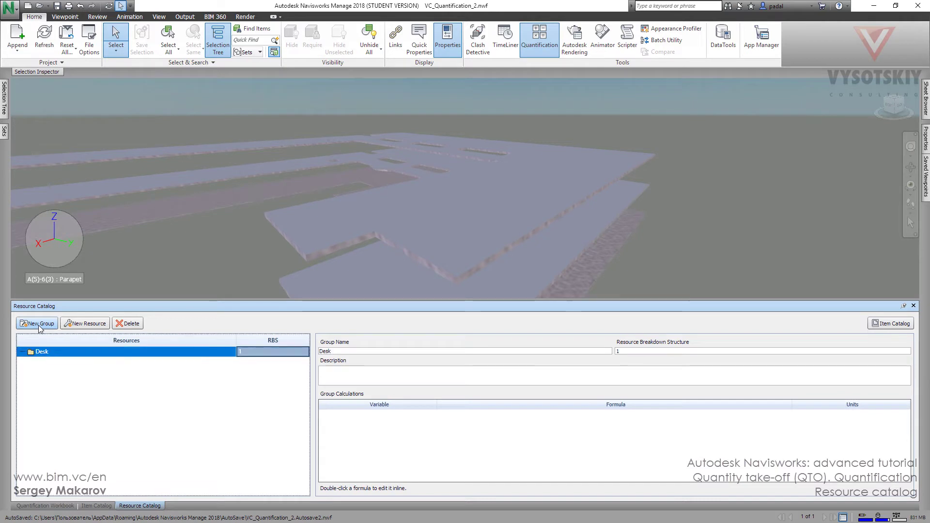
Step: Add resources 'Floor desk' and 'Column desk' to the Desk group, then select Floor desk
click(85, 325)
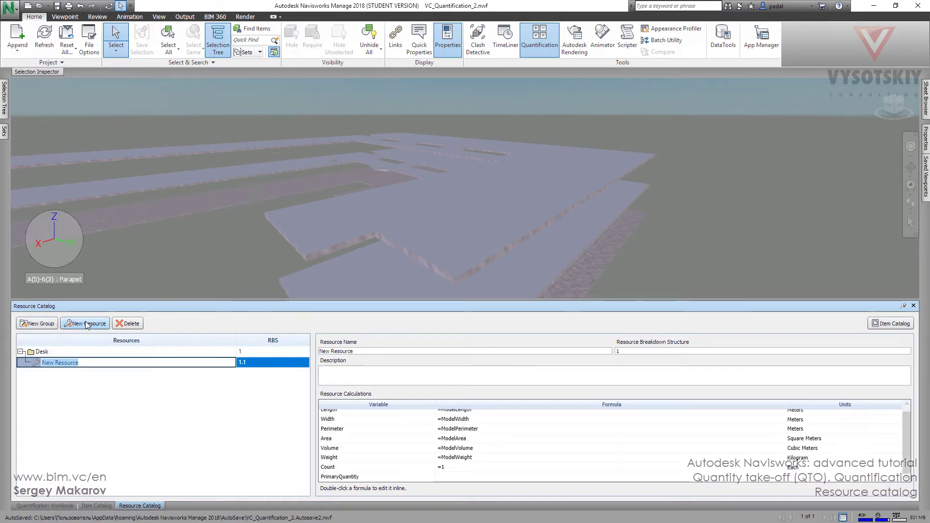
text(Floor desk)
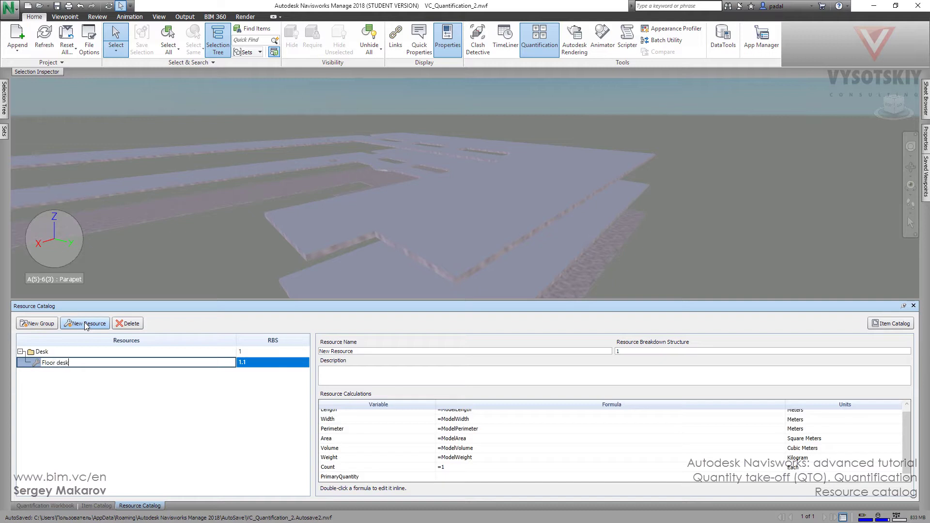
click(85, 324)
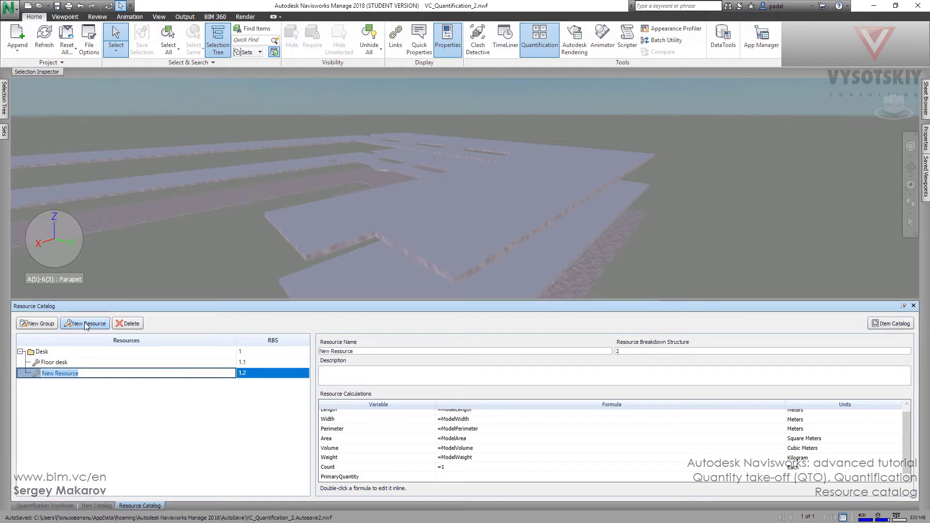
text(Column d)
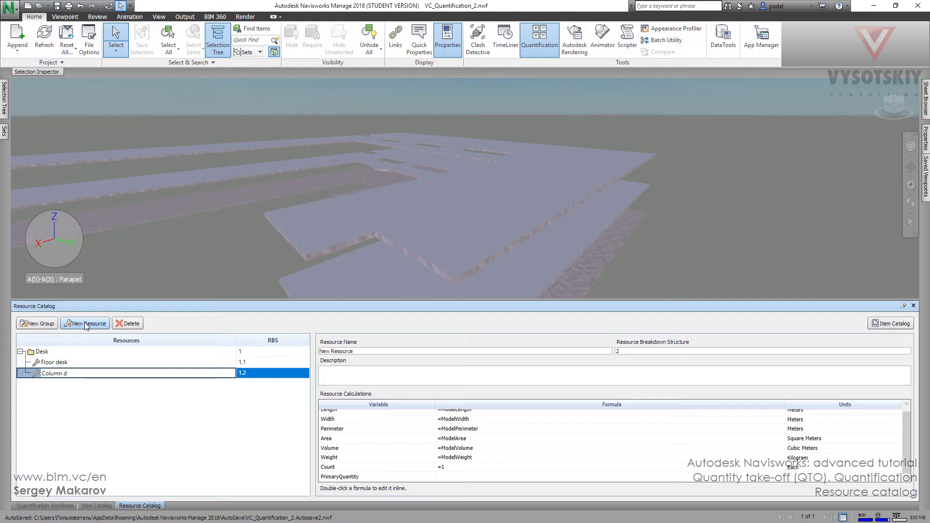
text(esk)
key(Return)
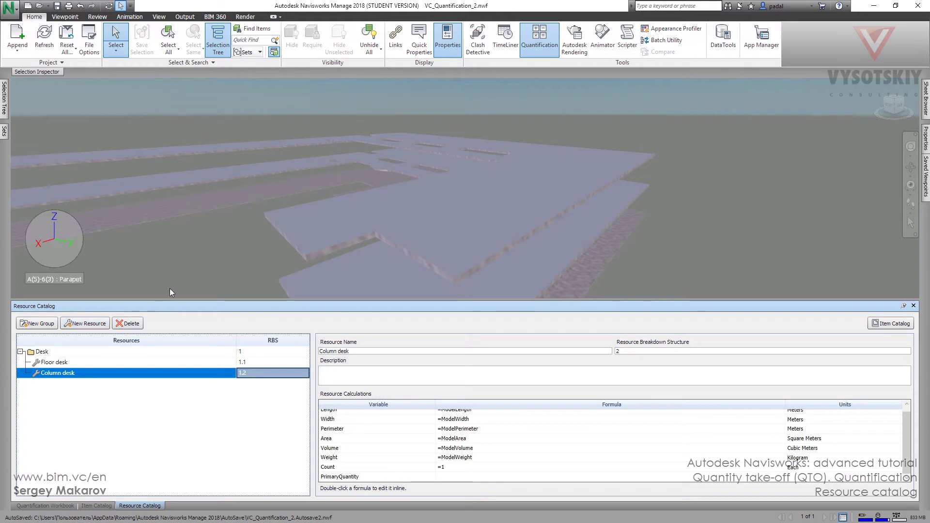
click(85, 362)
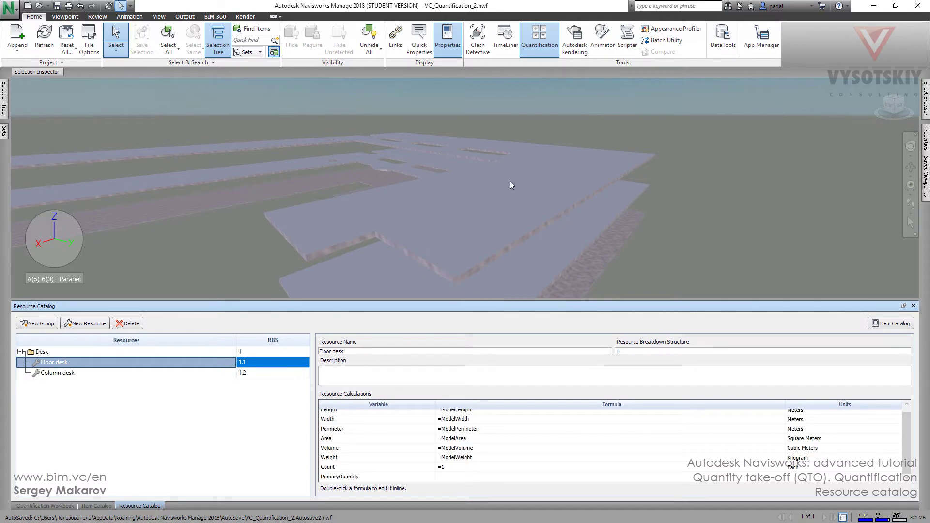
Step: Change Floor desk's Area formula to =ModelArea*2+ModelPerimeter*(ModelVolume/ModelArea)
click(481, 438)
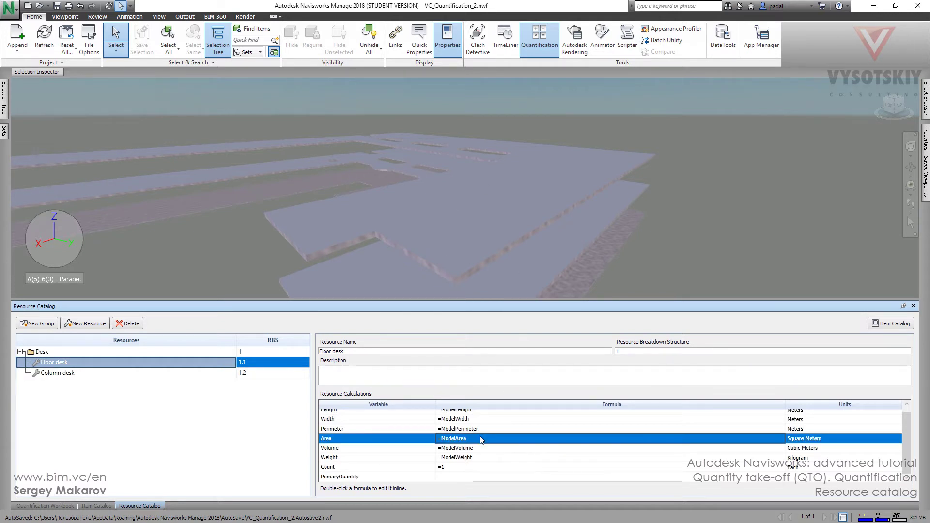
double_click(480, 437)
click(481, 436)
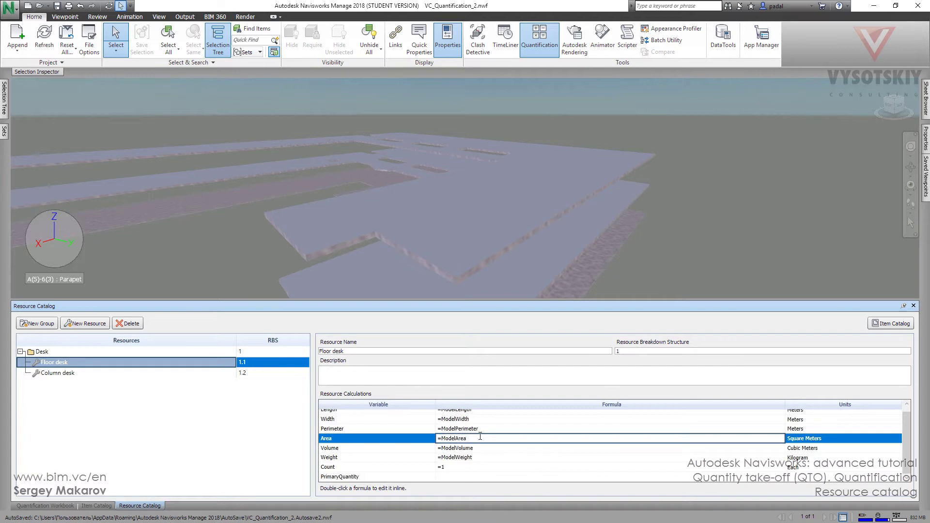
text(*2)
text(=)
text(+)
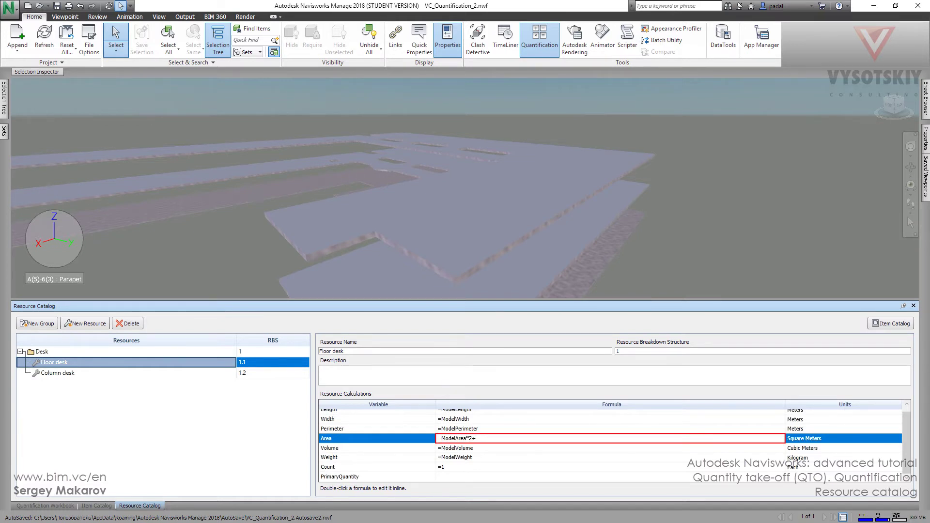
text(Model)
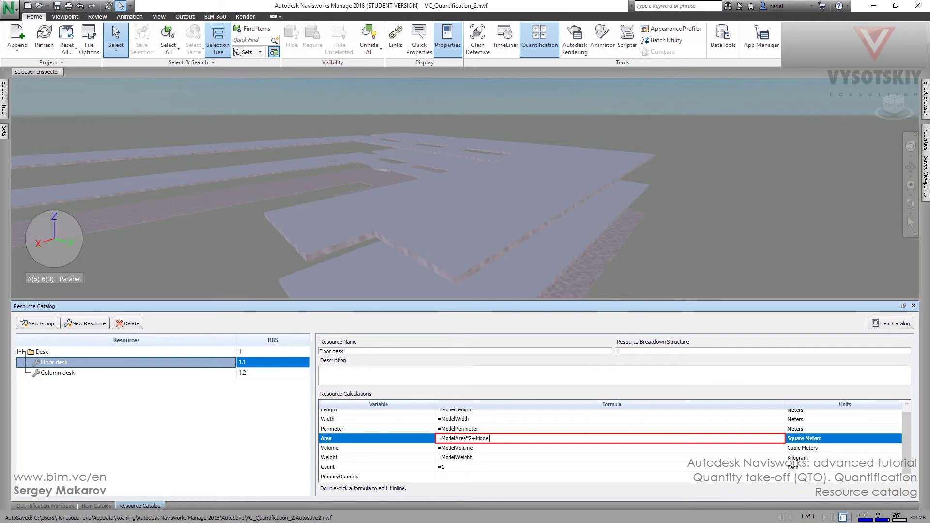
text(Perimeter)
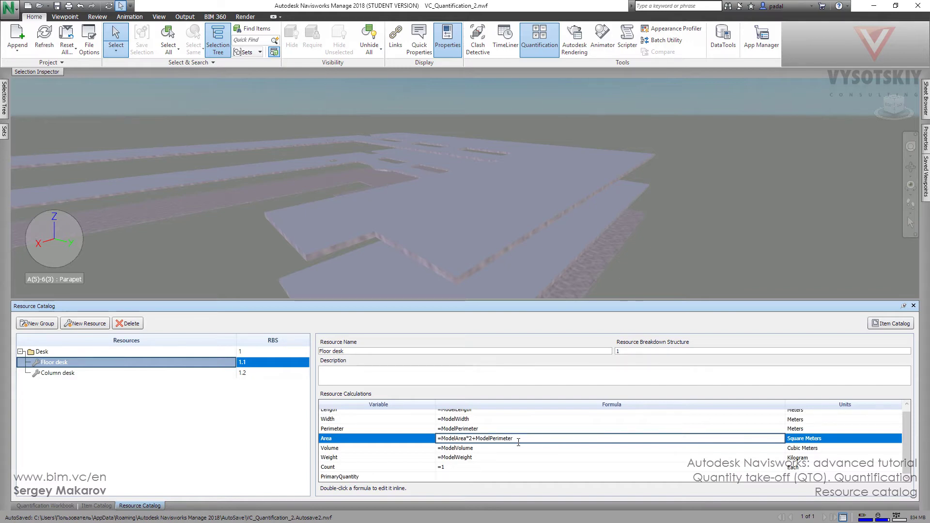
text(*)
text((ModelV)
text(rea)
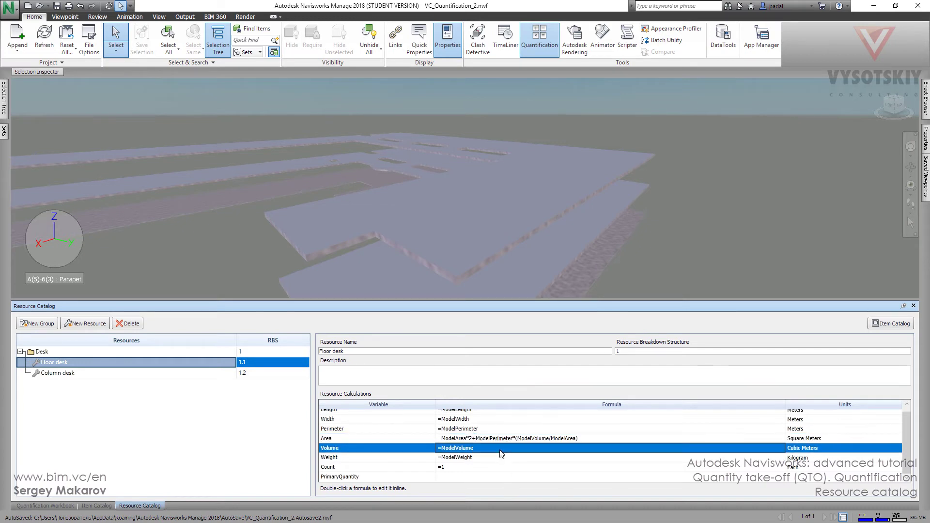
click(501, 453)
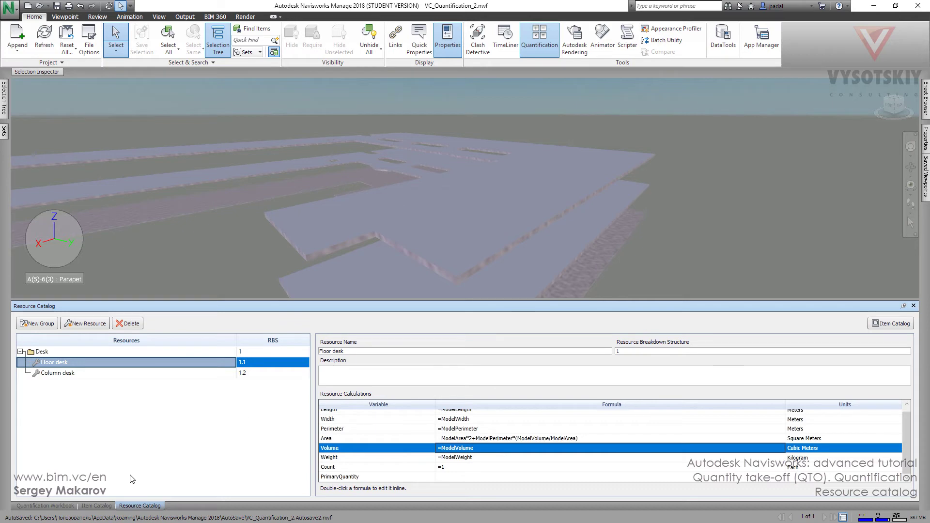
Step: Attach the existing Column desk master resource (RBS 1.2) to the Floors item
click(58, 506)
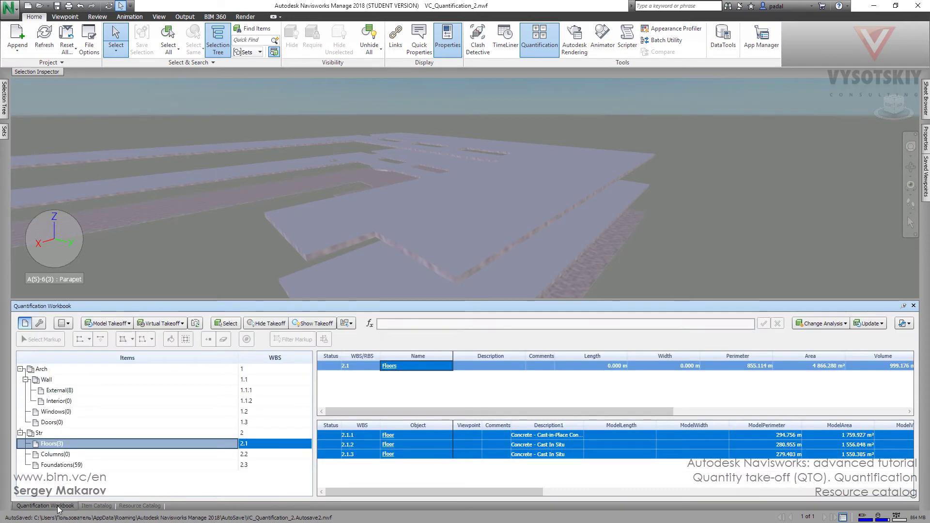
click(96, 506)
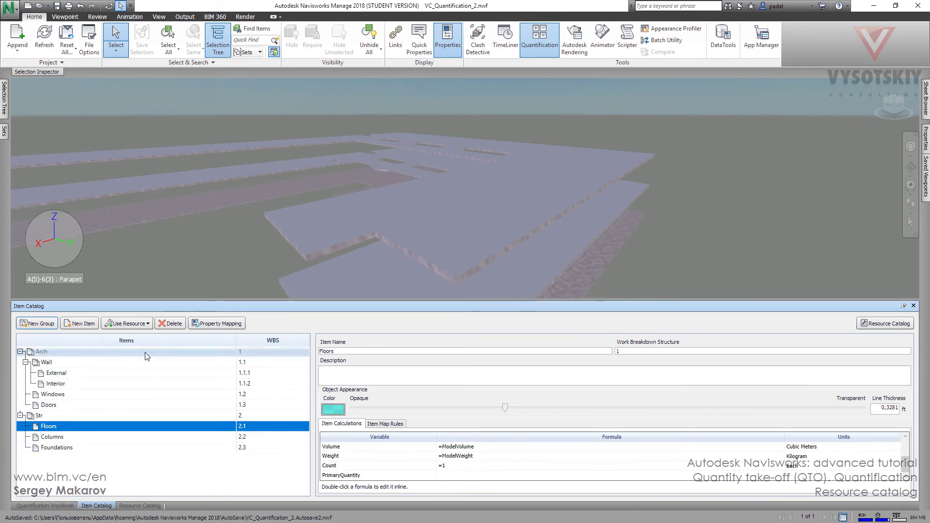
click(148, 324)
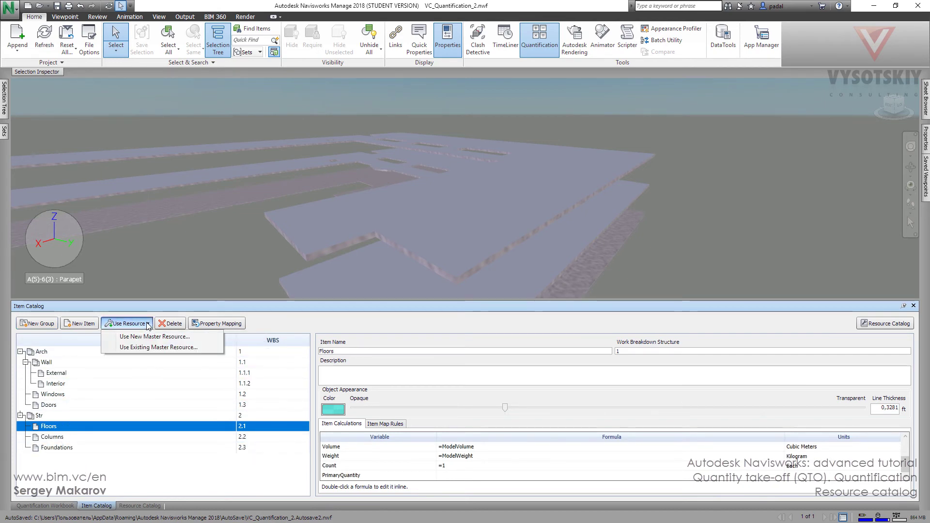
click(161, 347)
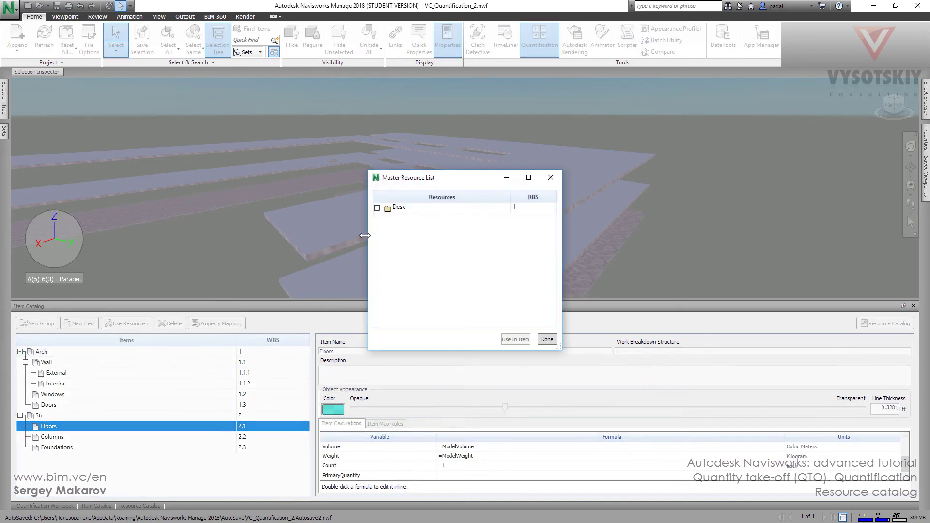
click(378, 208)
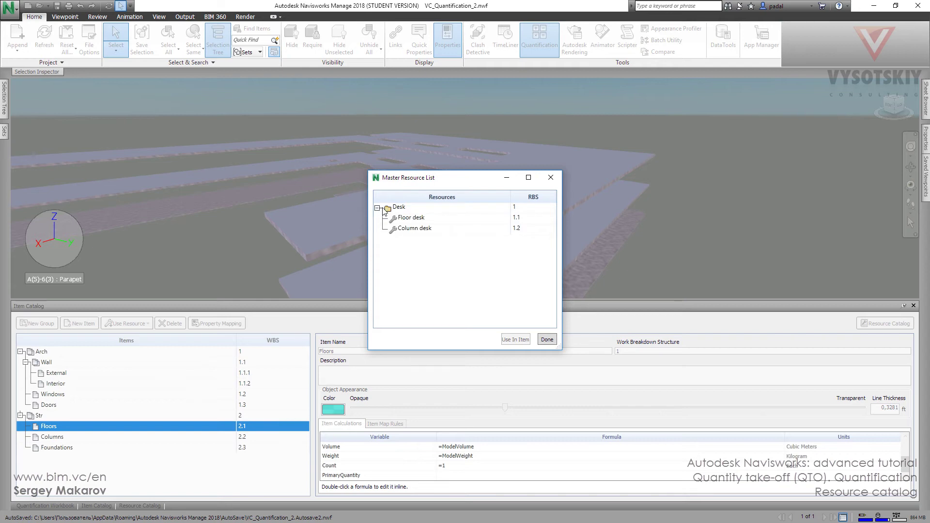
click(421, 229)
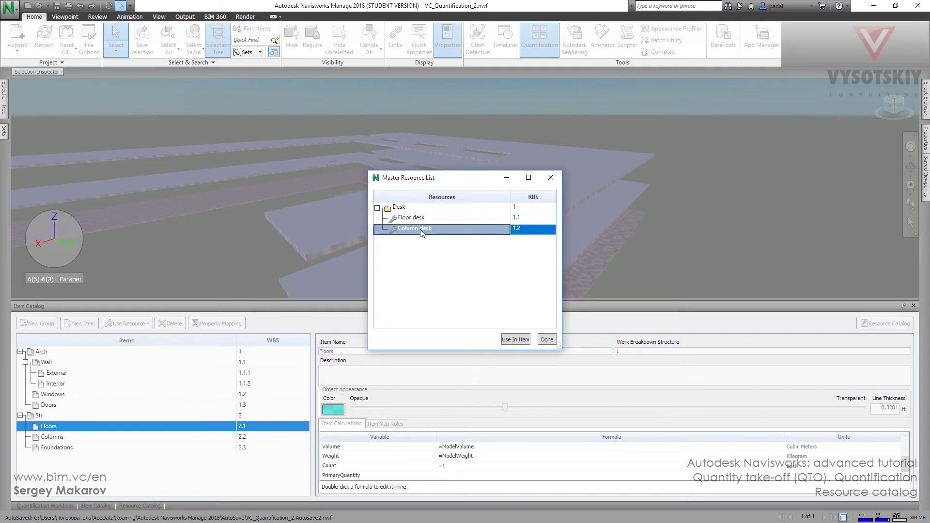
click(521, 341)
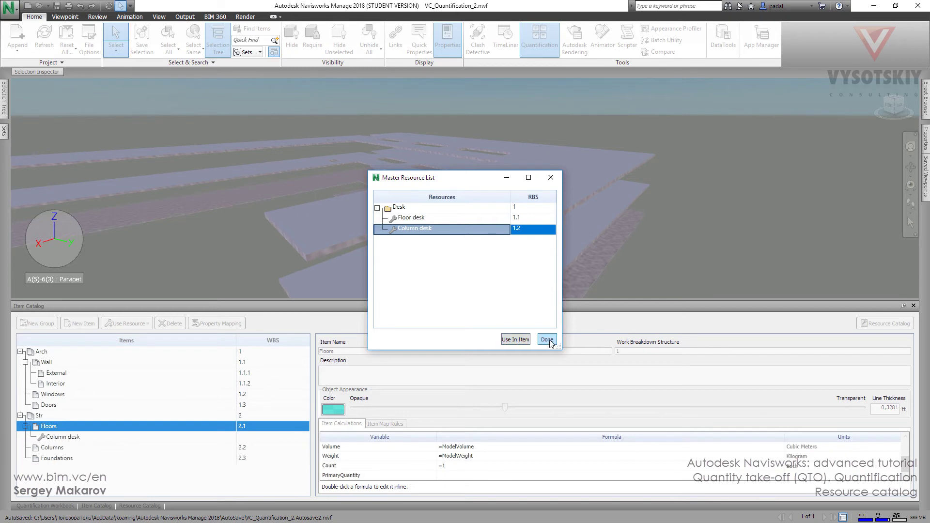
click(548, 340)
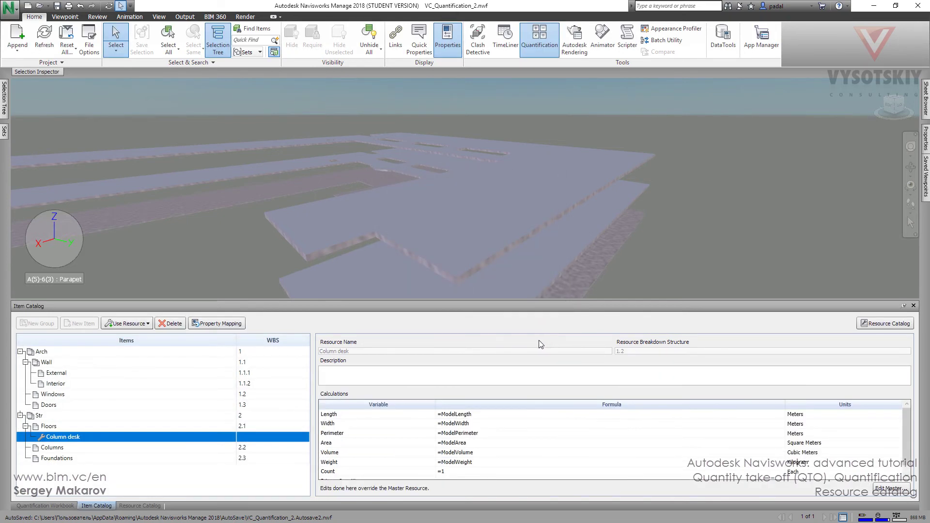
click(35, 507)
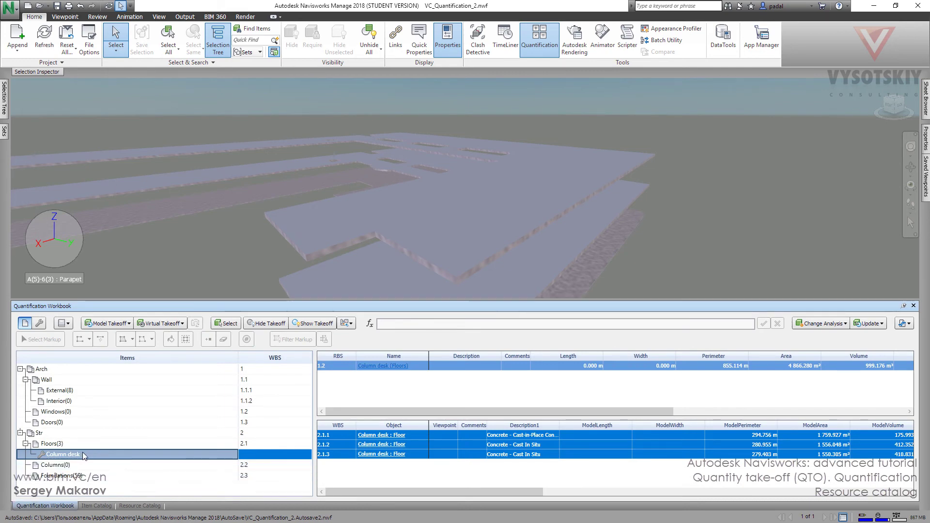
click(47, 446)
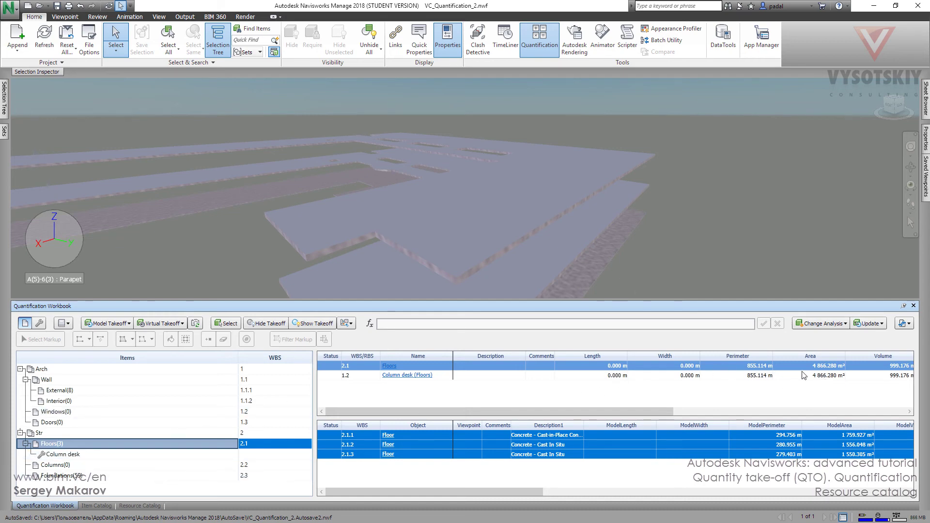
Step: Delete the Column desk resource and its takeoffs from the Floors item
click(103, 507)
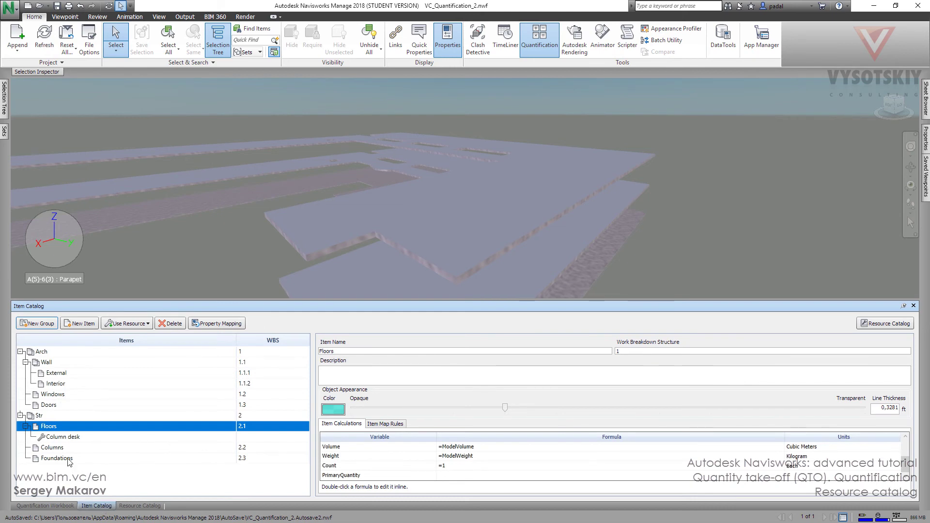
click(64, 437)
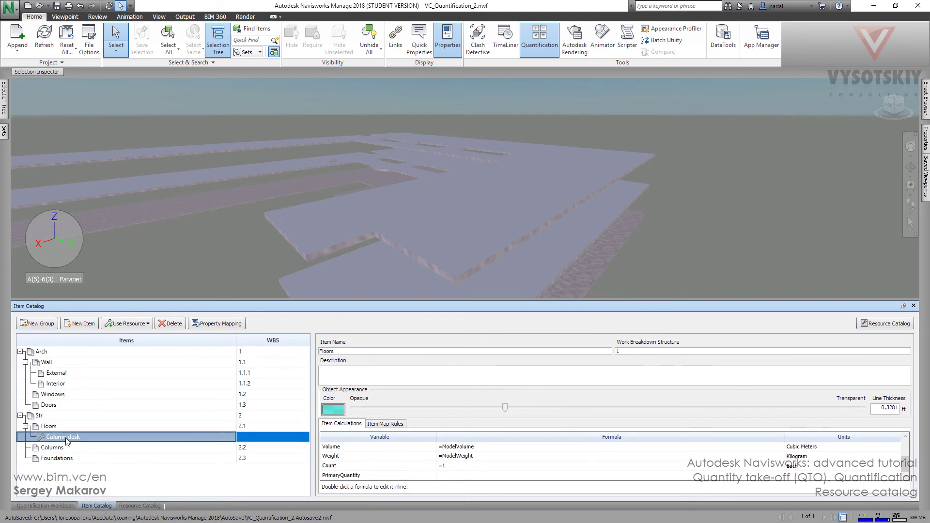
click(173, 325)
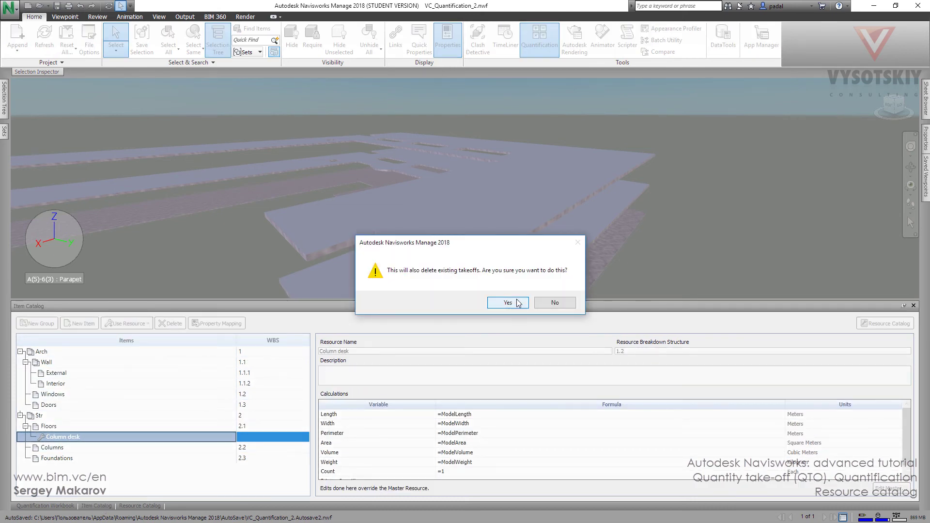
click(544, 303)
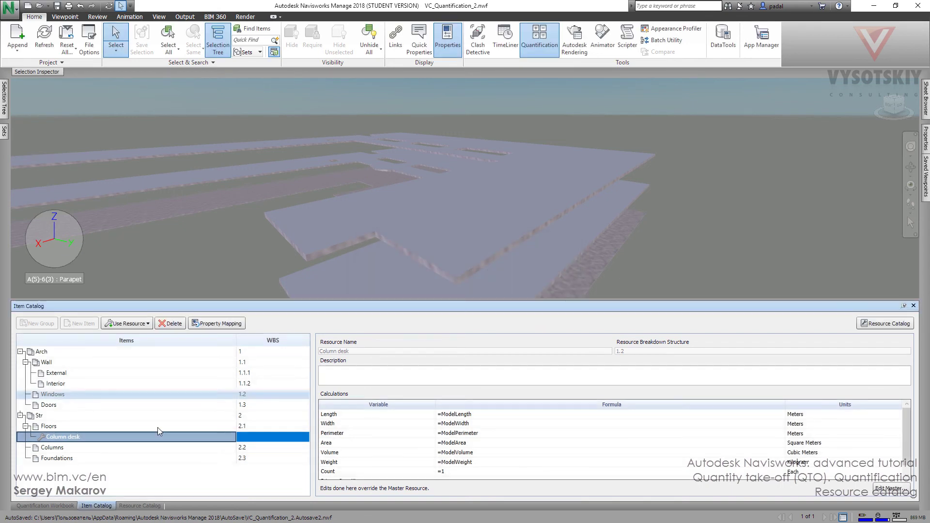
right_click(55, 440)
click(80, 474)
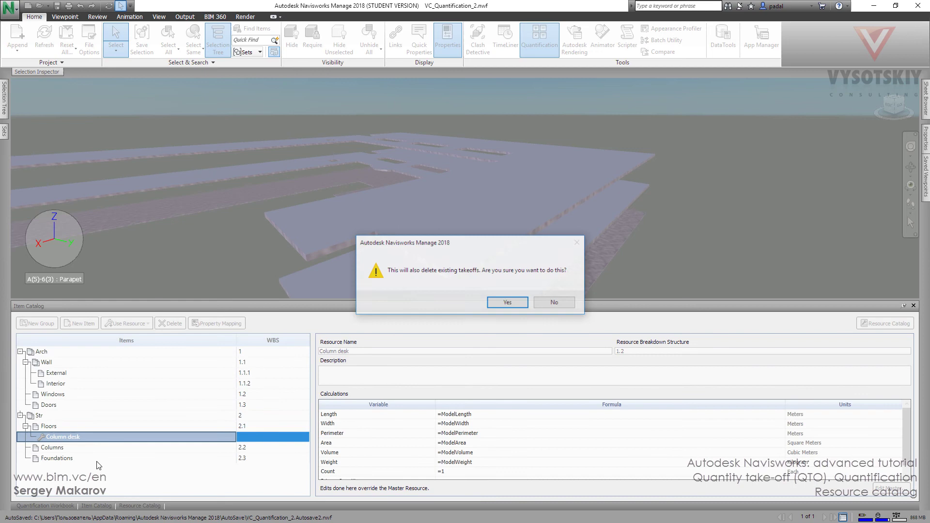
click(514, 302)
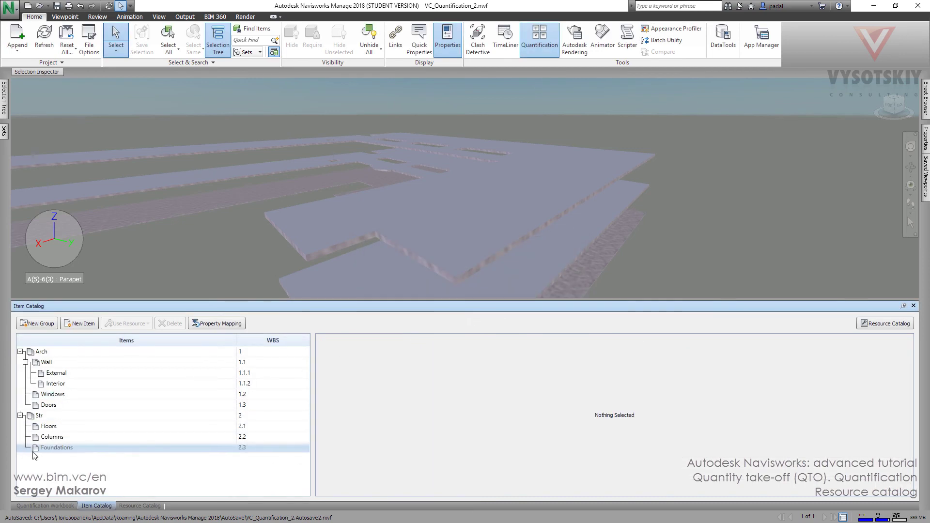
Step: Attach the Floor desk master resource to Floors and view its 9 910.538 m² takeoff
click(127, 323)
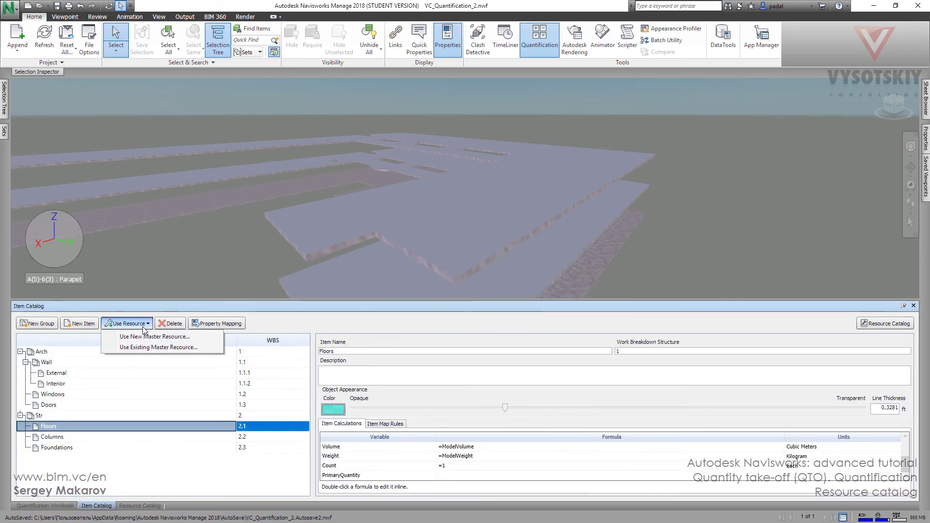
click(145, 348)
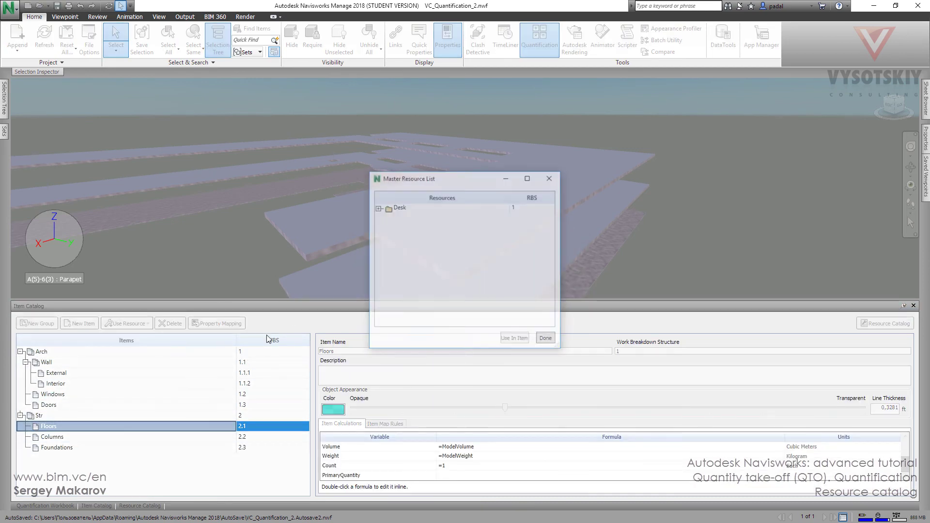
click(379, 208)
click(399, 228)
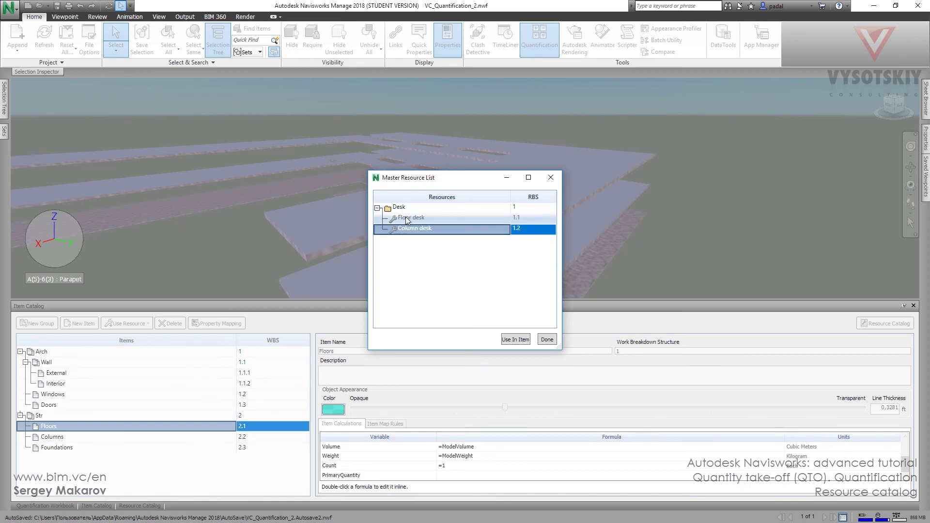
click(407, 219)
click(517, 339)
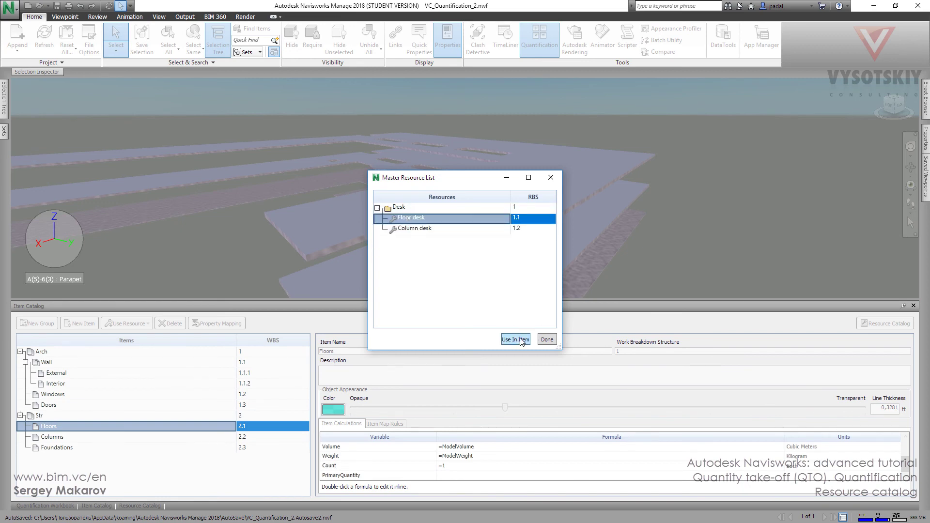
click(548, 340)
click(45, 505)
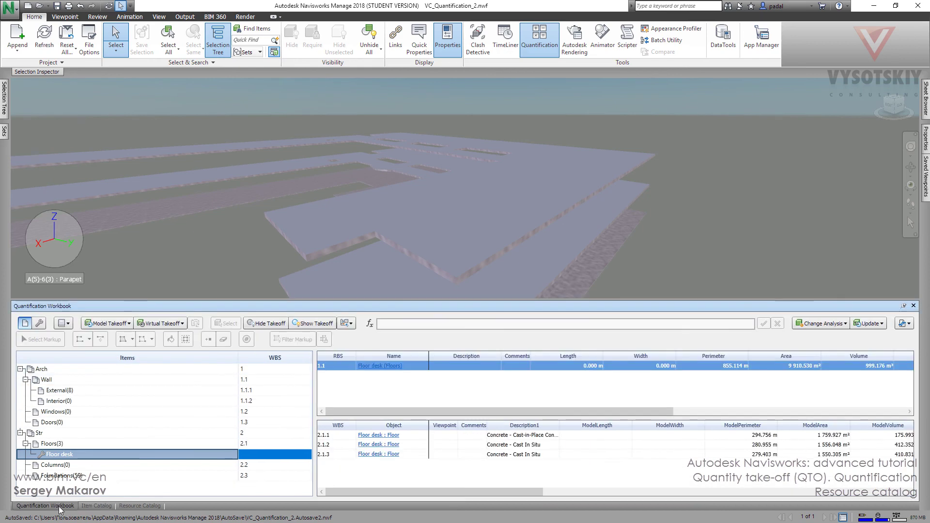
Step: Select Floors(3) to list the 4 866.280 m² total beside Floor desk's 9 910.538 m²
click(53, 444)
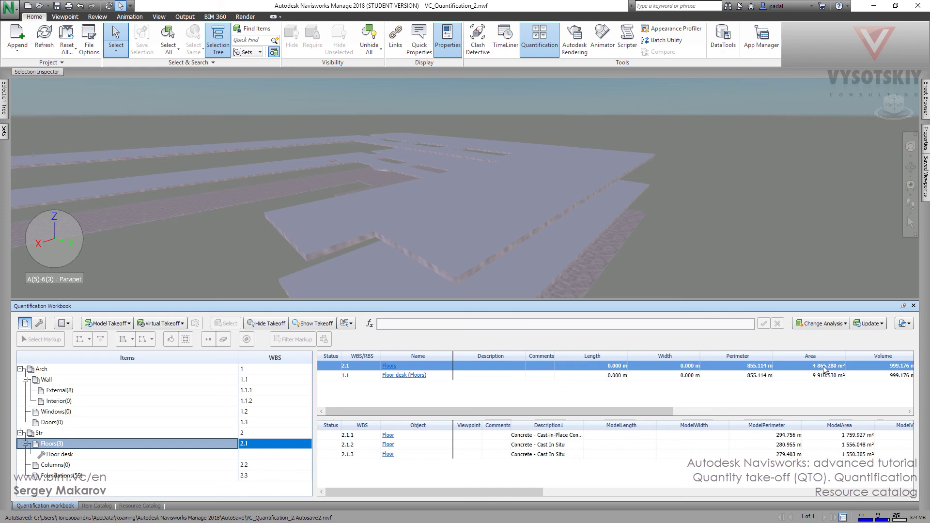